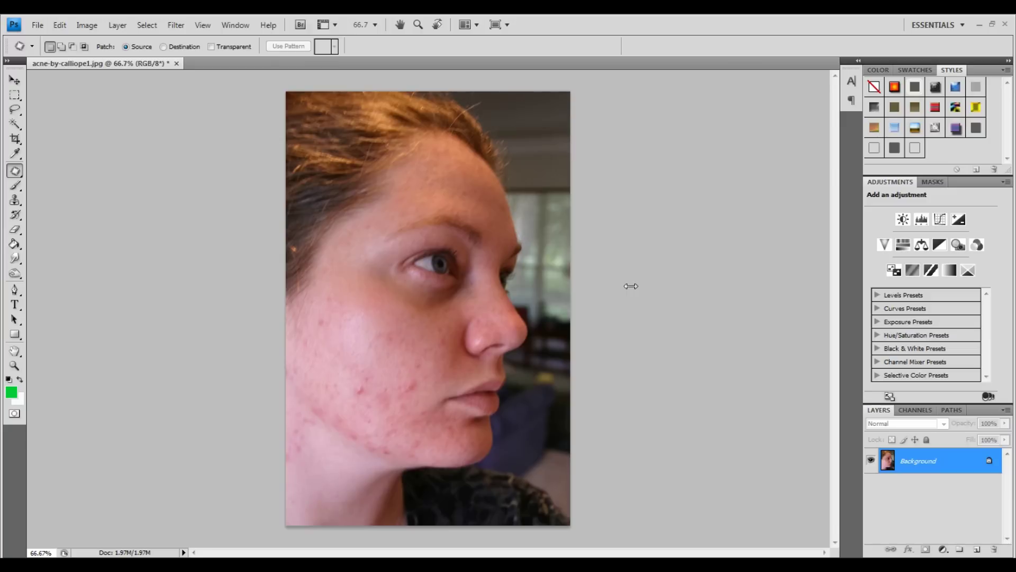
- Bring up the context menu for the Background layer of acne-by-calliope1.jpg
right_click(920, 468)
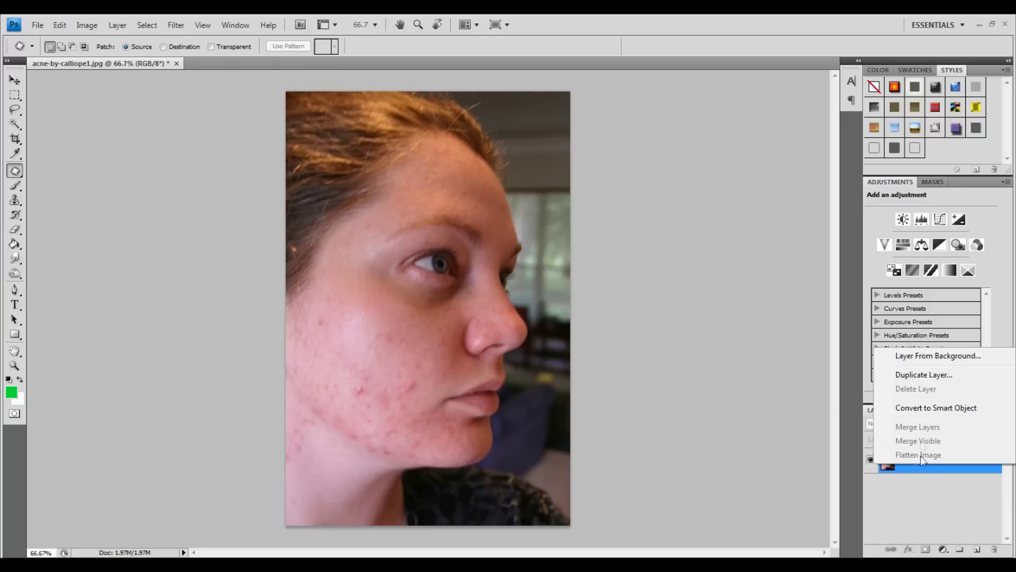
- Duplicate the Background layer as 'Background copy' and make the Patch Tool active
left_click(920, 374)
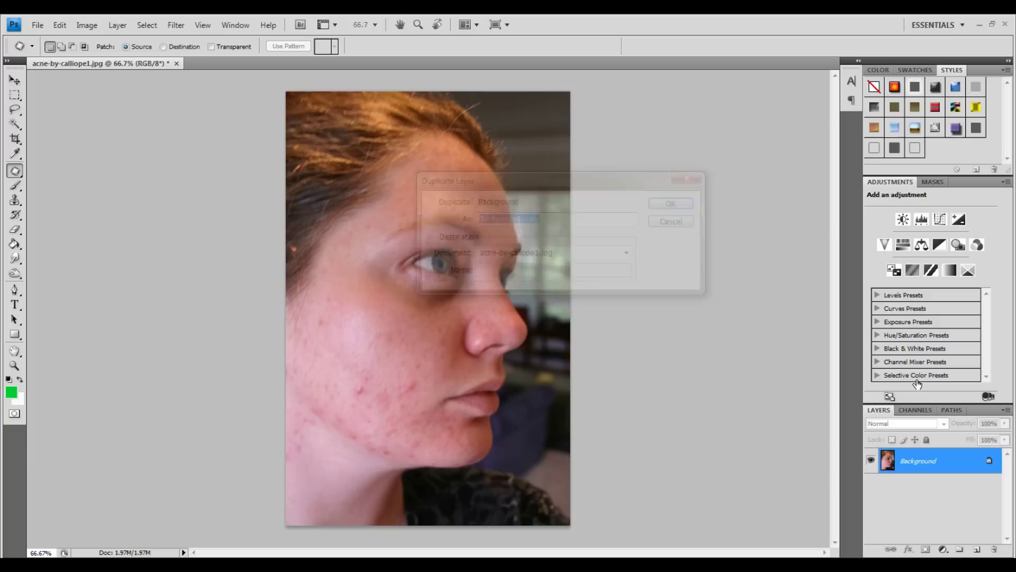
left_click(671, 203)
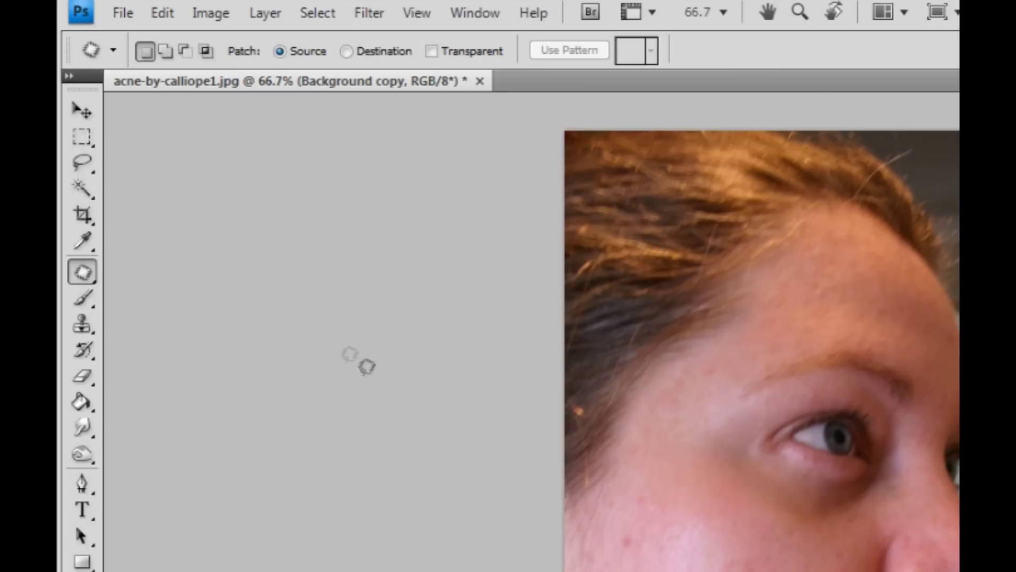
left_click(83, 272)
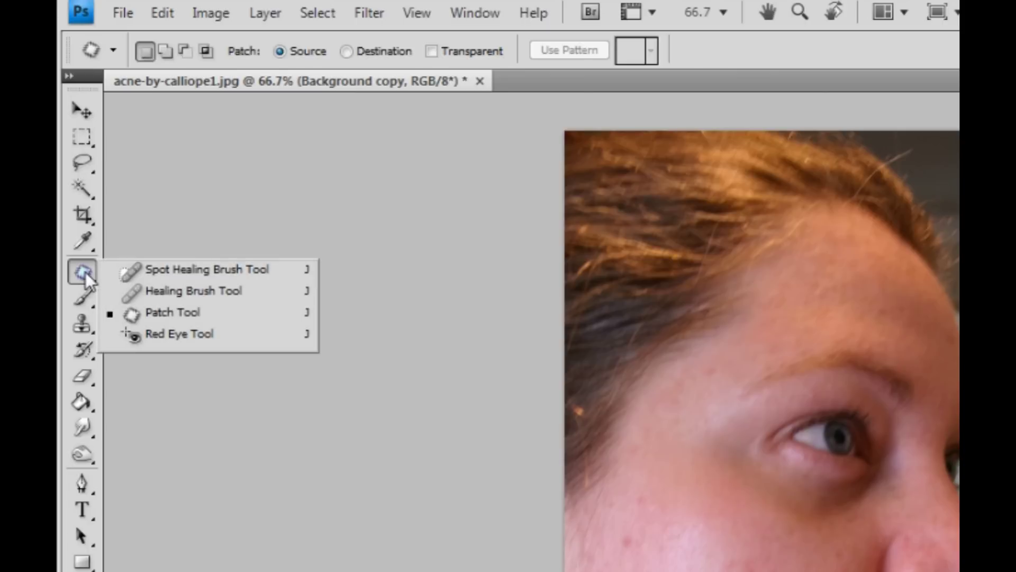
left_click(156, 309)
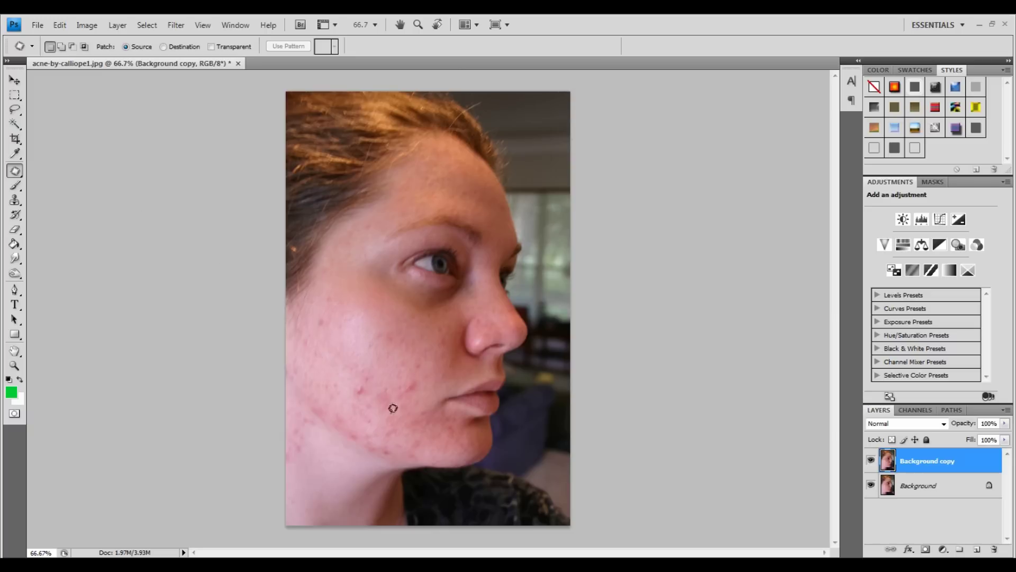
- Patch the mid-cheek acne with clear lower-cheek skin using the Patch Tool
left_click_drag(358, 360, 360, 369)
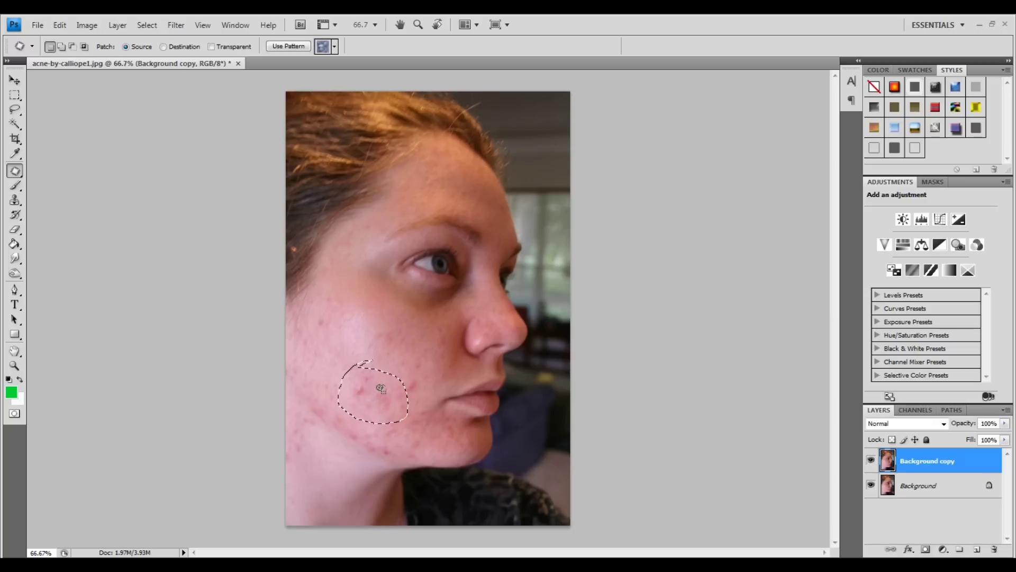
left_click_drag(381, 389, 342, 480)
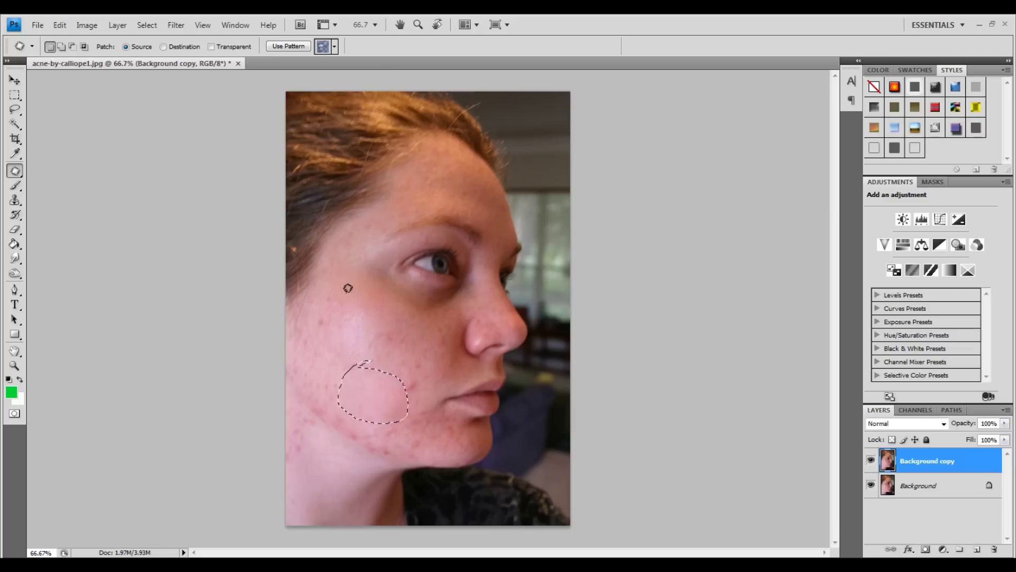
- Patch acne on the upper cheek, lower cheek and chin with clear jaw skin
left_click_drag(348, 288, 343, 295)
left_click_drag(336, 365, 344, 485)
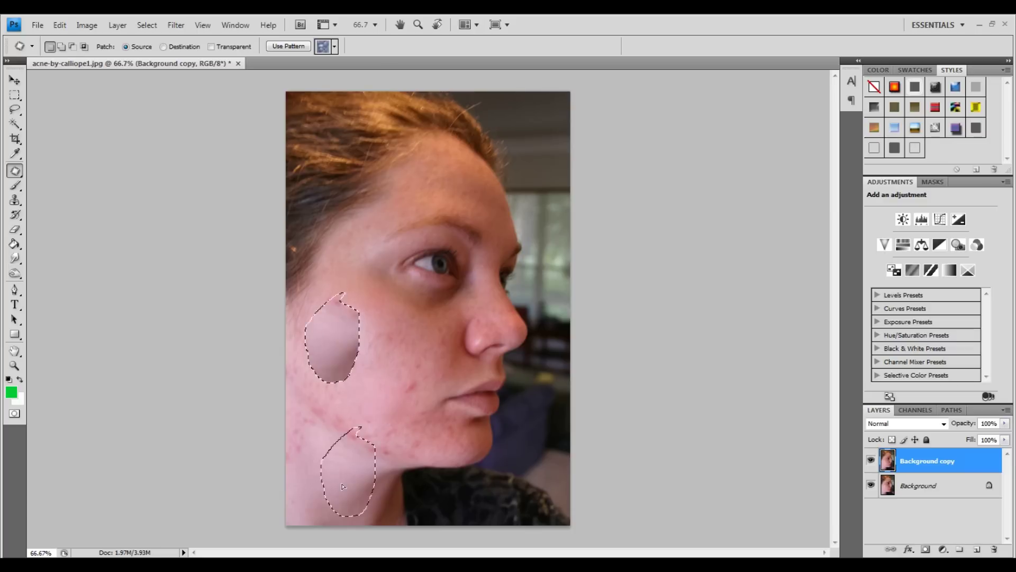
left_click_drag(325, 398, 340, 477)
key("ctrl+d")
left_click_drag(402, 392, 329, 476)
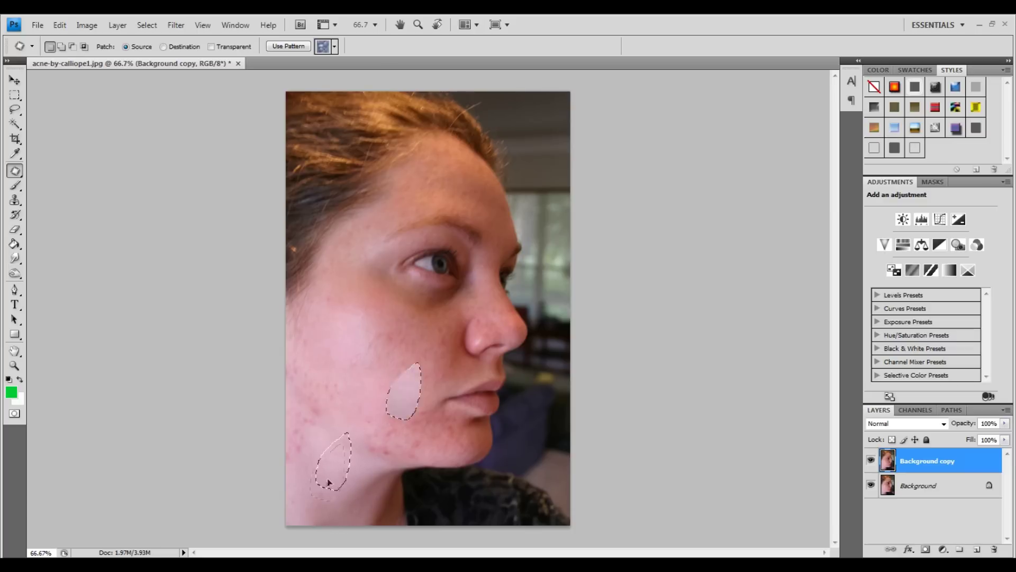
left_click_drag(404, 430, 325, 464)
key("ctrl+d")
- Patch the left-cheek acne, the blemish near the nose and more chin spots
mouse_move(313, 335)
left_mouse_down()
mouse_move(328, 429)
mouse_move(331, 418)
mouse_move(408, 394)
left_mouse_up()
key("ctrl+d")
mouse_move(343, 346)
left_mouse_down()
mouse_move(340, 363)
mouse_move(373, 352)
mouse_move(329, 404)
mouse_move(347, 365)
mouse_move(336, 474)
left_mouse_up()
key("ctrl+d")
mouse_move(444, 333)
left_mouse_down()
mouse_move(413, 364)
mouse_move(442, 370)
mouse_move(365, 391)
left_mouse_up()
key("ctrl+d")
mouse_move(427, 399)
left_mouse_down()
mouse_move(442, 447)
mouse_move(465, 454)
left_mouse_up()
key("ctrl+d")
- Patch further cheek and jawline acne using clear skin from lower down
left_click_drag(408, 324, 362, 412)
key("ctrl+d")
left_click_drag(316, 352, 340, 477)
key("ctrl+d")
mouse_move(287, 436)
left_mouse_down()
mouse_move(301, 465)
mouse_move(290, 442)
mouse_move(323, 474)
left_mouse_up()
key("ctrl+d")
mouse_move(295, 424)
left_mouse_down()
mouse_move(306, 405)
mouse_move(317, 476)
left_mouse_up()
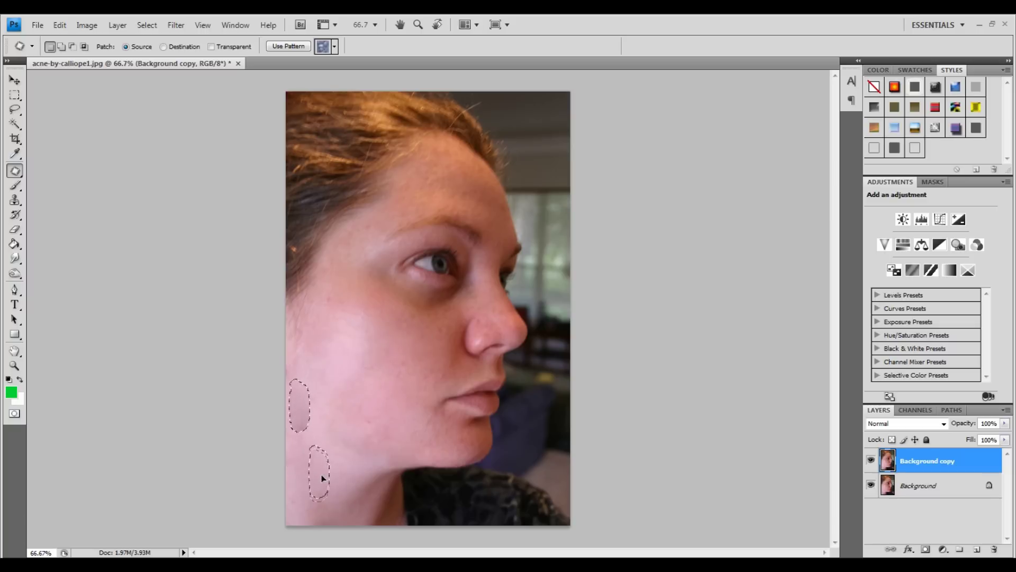
key("ctrl+d")
- Patch blemishes higher on the cheek and over the brow, then outline a lower-cheek spot
mouse_move(299, 315)
left_mouse_down()
mouse_move(294, 326)
mouse_move(299, 306)
left_mouse_up()
left_click_drag(299, 333, 361, 380)
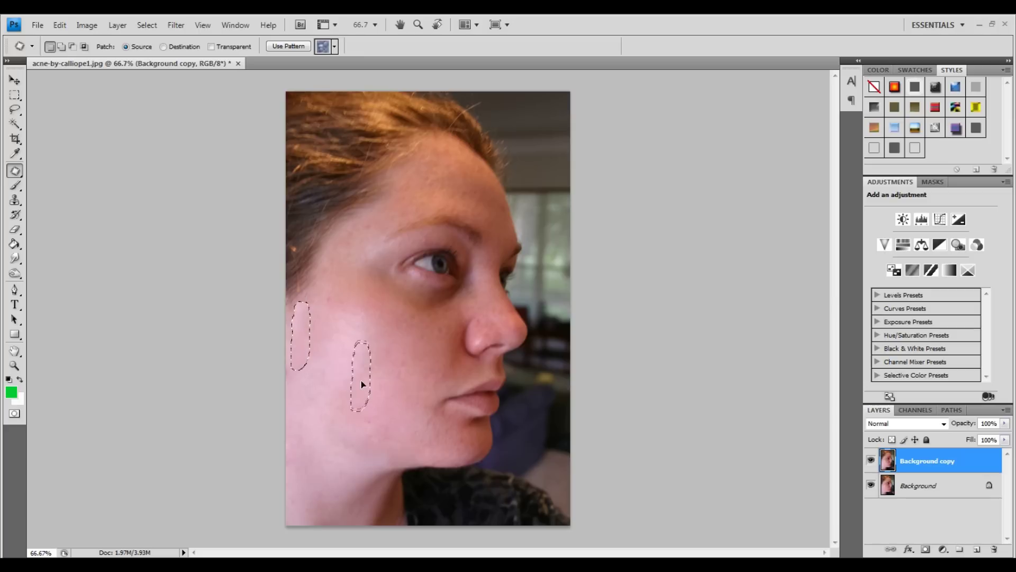
left_click_drag(333, 259, 329, 370)
key("ctrl+d")
mouse_move(414, 191)
left_mouse_down()
mouse_move(370, 241)
mouse_move(429, 202)
mouse_move(415, 192)
left_mouse_up()
left_click_drag(381, 223, 363, 353)
key("ctrl+d")
mouse_move(370, 405)
left_mouse_down()
mouse_move(372, 420)
mouse_move(352, 369)
left_mouse_up()
- Patch the upper-cheek blemishes beside the nose with clear skin
key("ctrl+d")
left_click_drag(467, 308, 378, 370)
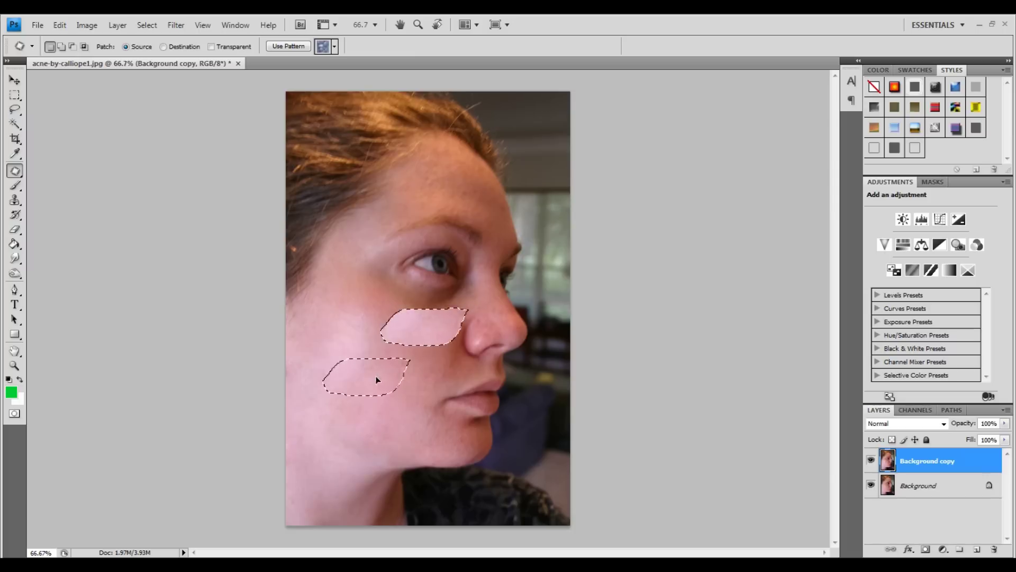
key("ctrl+d")
left_click_drag(478, 316, 404, 333)
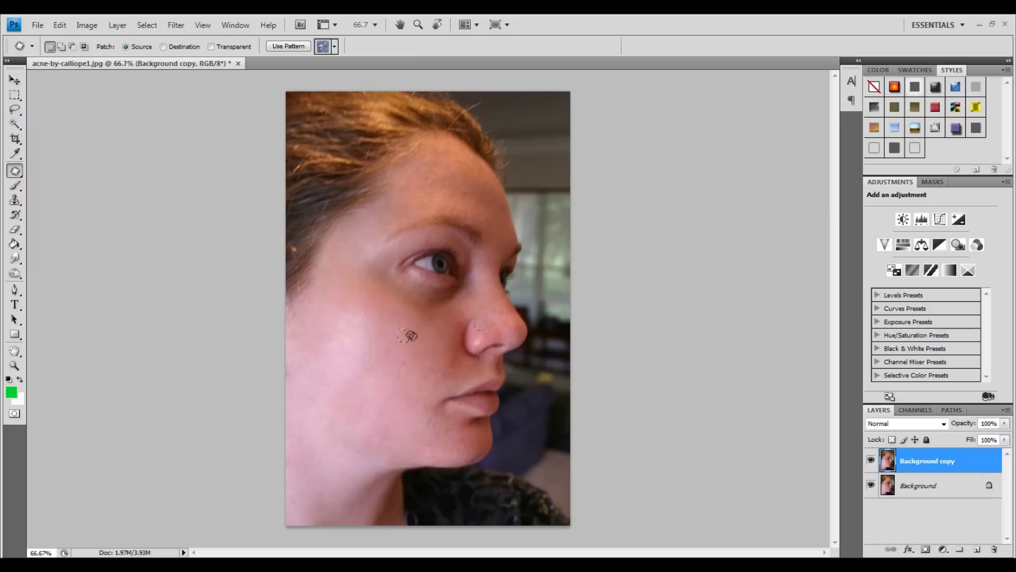
key("ctrl+d")
- Patch the forehead blemishes with clear cheek skin
left_click_drag(454, 151, 456, 198)
left_click_drag(454, 148, 454, 150)
mouse_move(445, 177)
left_mouse_down()
mouse_move(464, 185)
mouse_move(379, 355)
left_mouse_up()
key("ctrl+d")
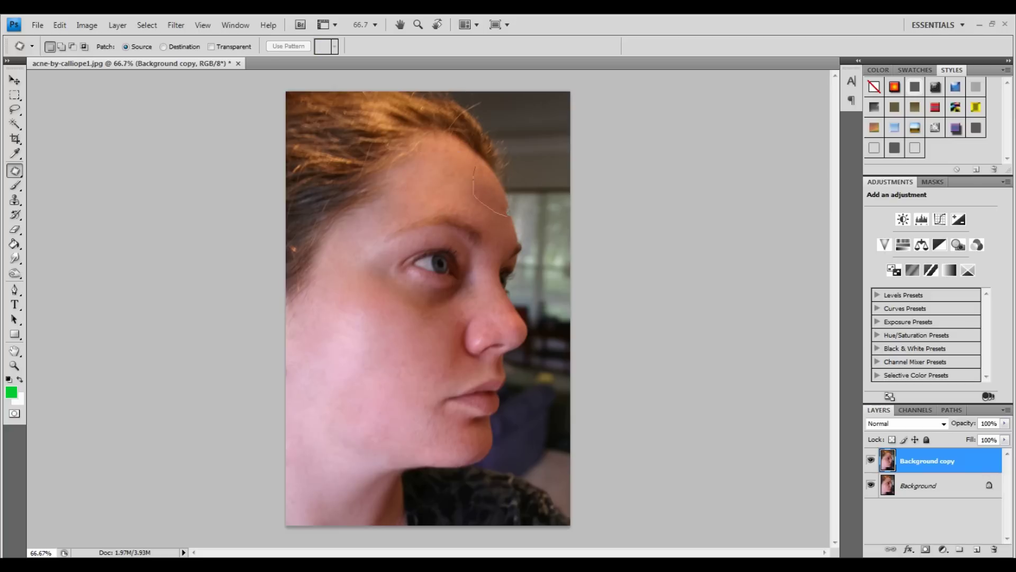
left_click_drag(478, 160, 366, 349)
key("ctrl+d")
- Patch the spots above the eyebrow, on the cheek and the remaining forehead blemishes
left_click_drag(435, 204, 488, 227)
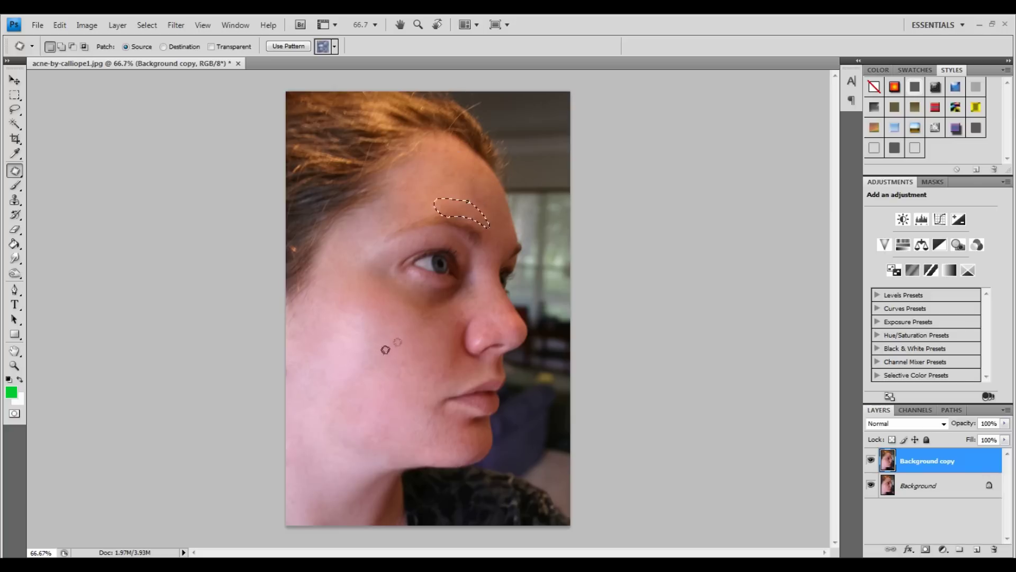
left_click_drag(424, 392, 462, 450)
left_click_drag(423, 393, 423, 396)
mouse_move(440, 429)
left_mouse_down()
mouse_move(365, 364)
mouse_move(412, 345)
left_mouse_up()
key("ctrl+d")
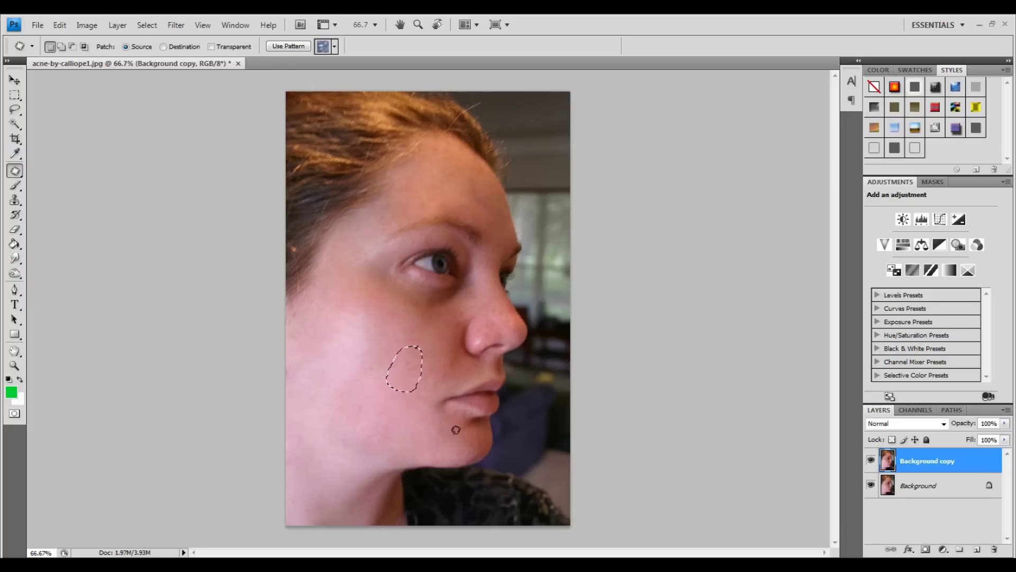
mouse_move(492, 186)
left_mouse_down()
mouse_move(498, 208)
mouse_move(339, 373)
left_mouse_up()
key("ctrl+d")
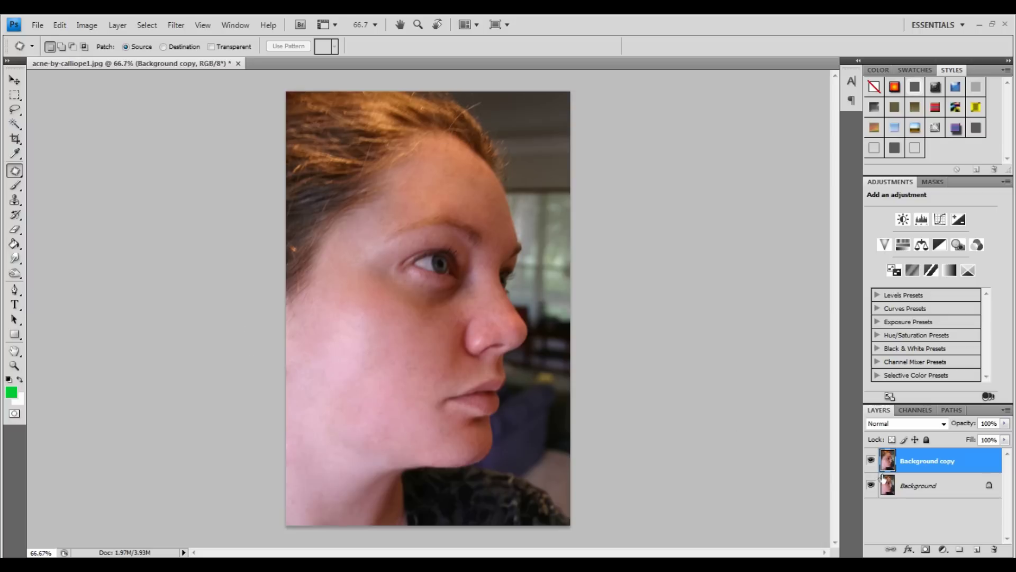
left_click(871, 461)
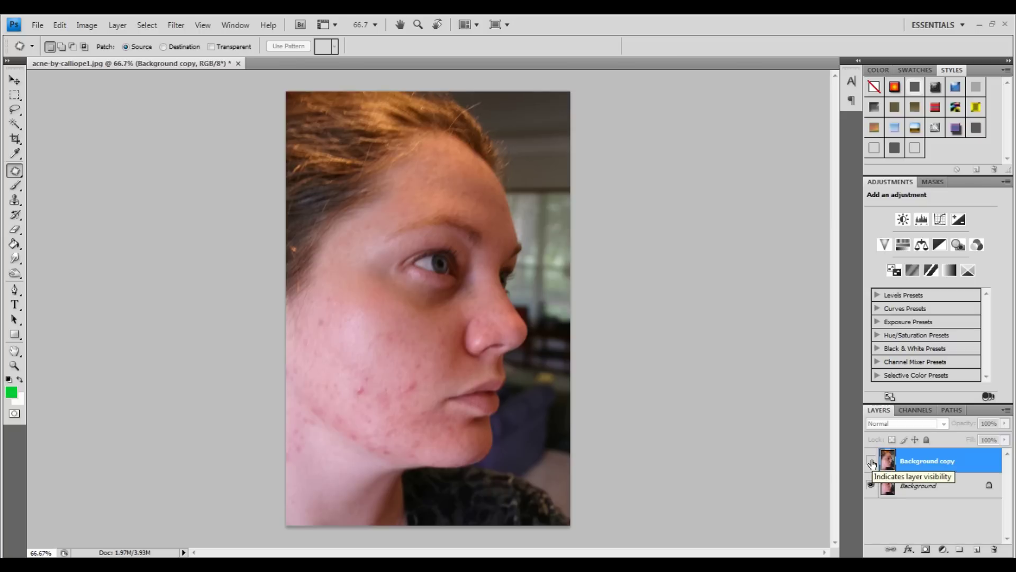
left_click(870, 462)
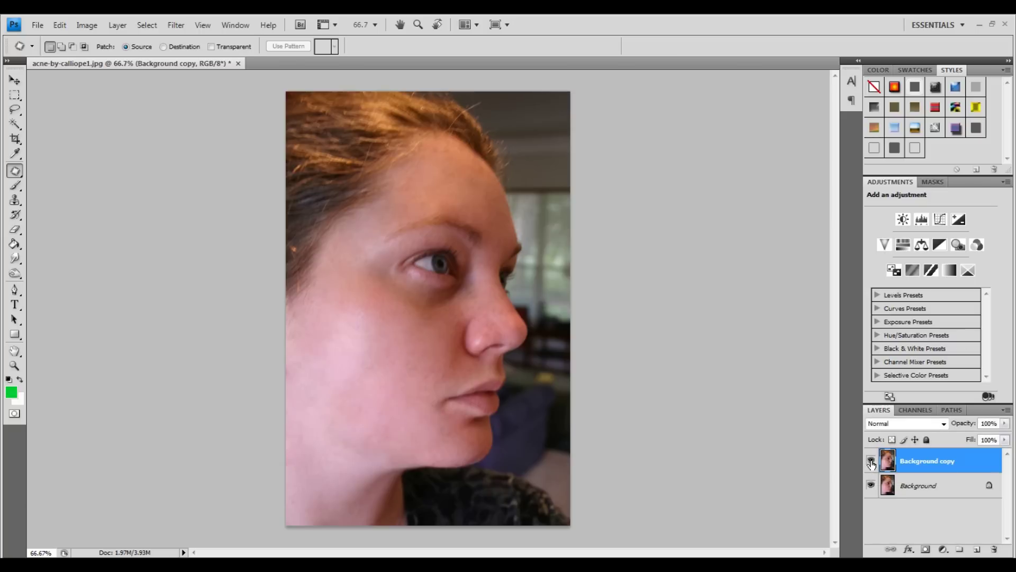